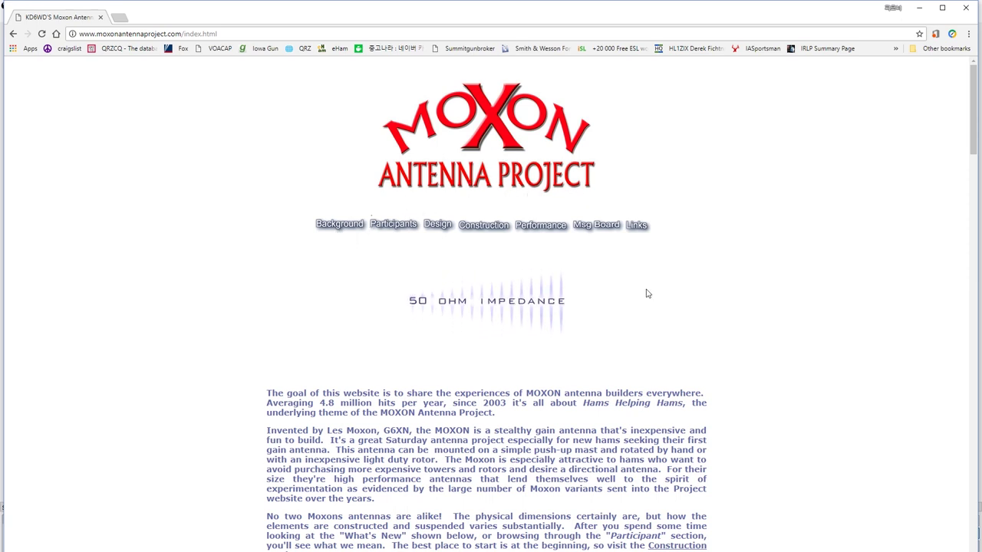
Read through the Moxon Antenna Project homepage introduction and open the site's Construction page.
scroll(651, 291, "down", 3)
scroll(650, 291, "down", 1)
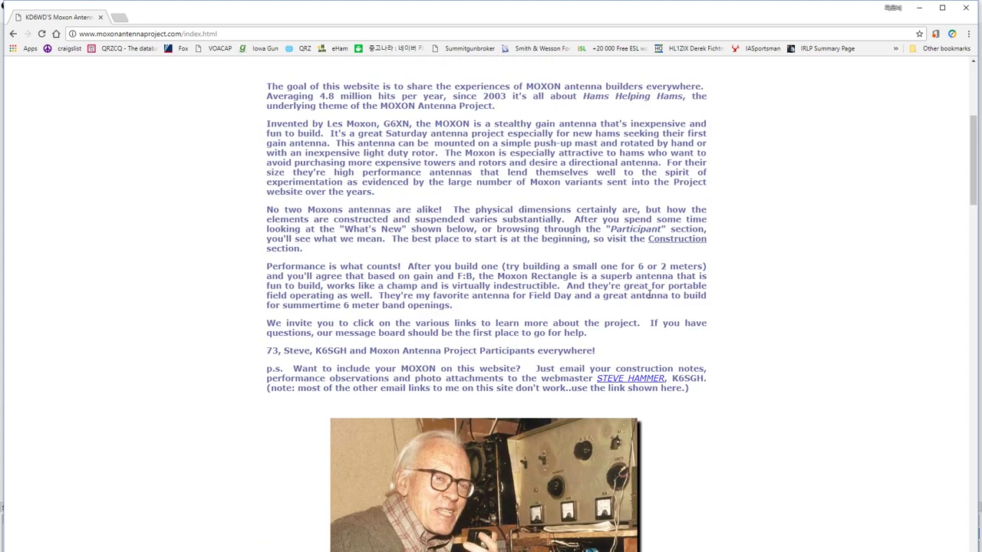
scroll(650, 296, "down", 3)
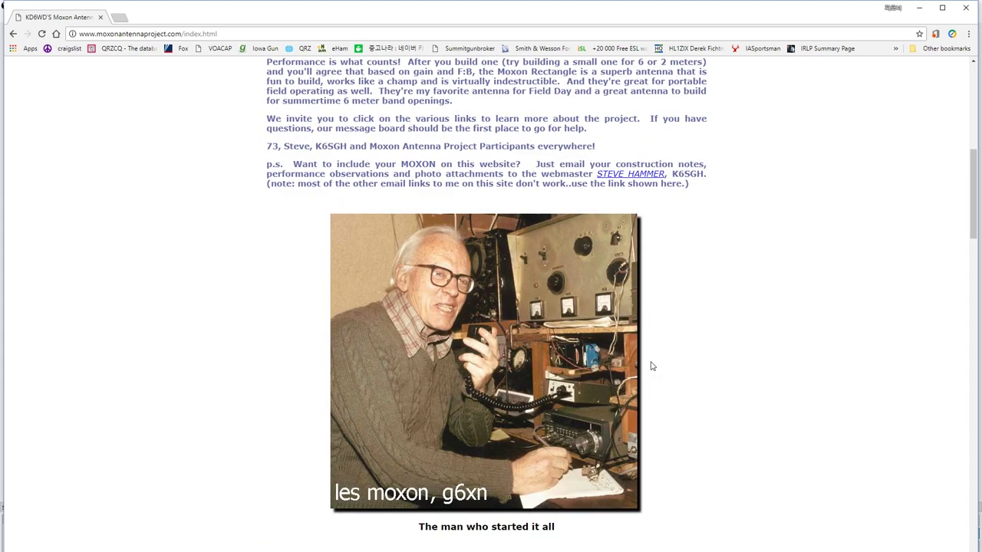
scroll(650, 367, "up", 7)
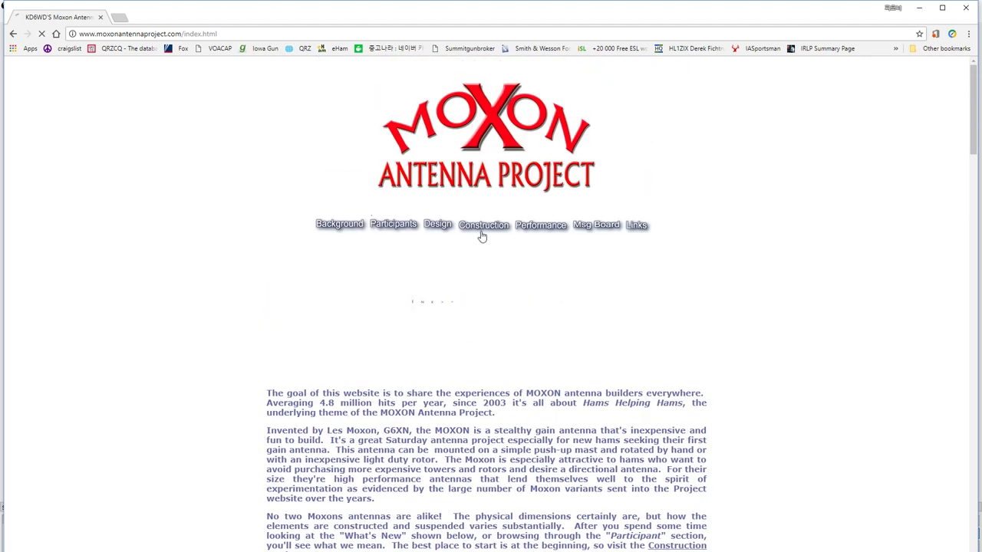
left_click(482, 236)
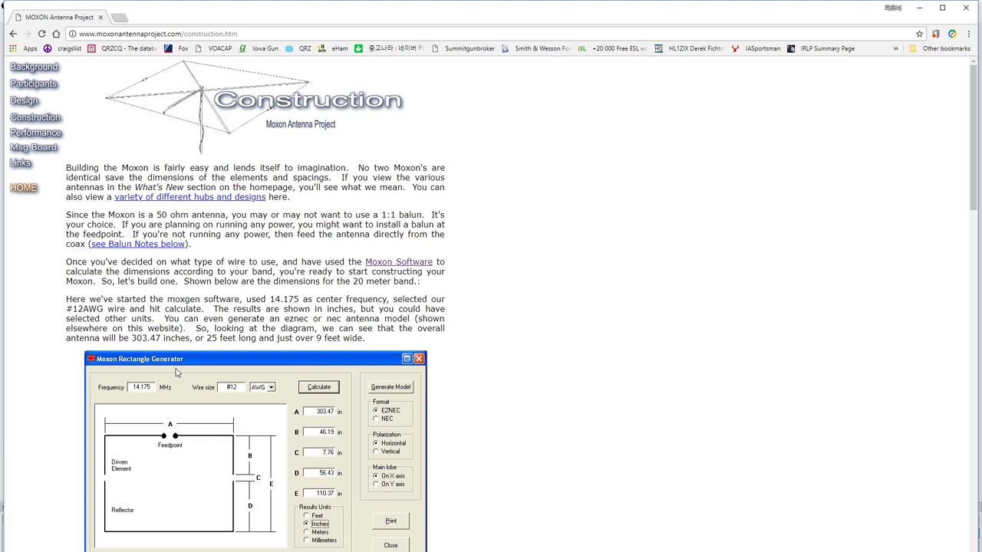
Examine the Construction page's sample dimensions, materials list, layout diagram and bracket details.
scroll(175, 373, "down", 6)
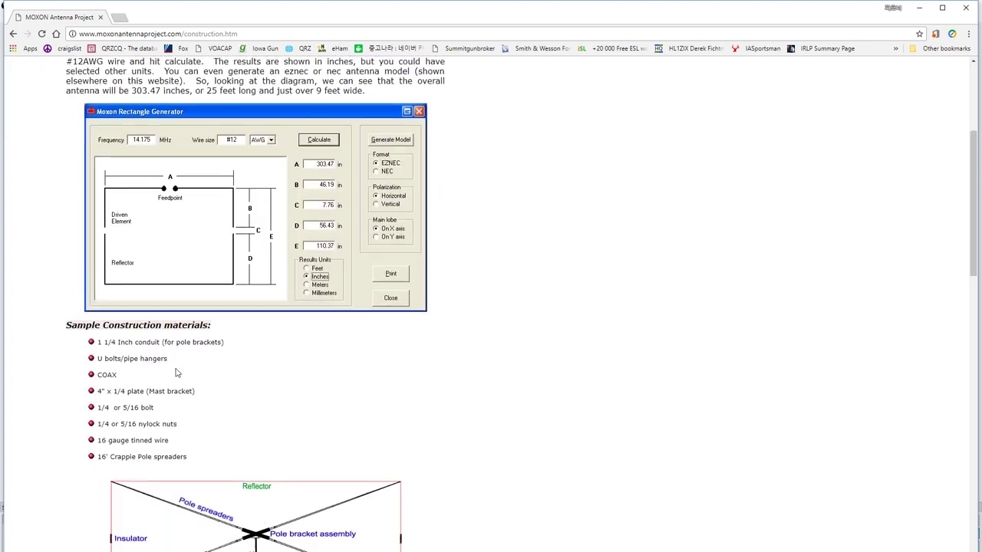
scroll(176, 373, "down", 2)
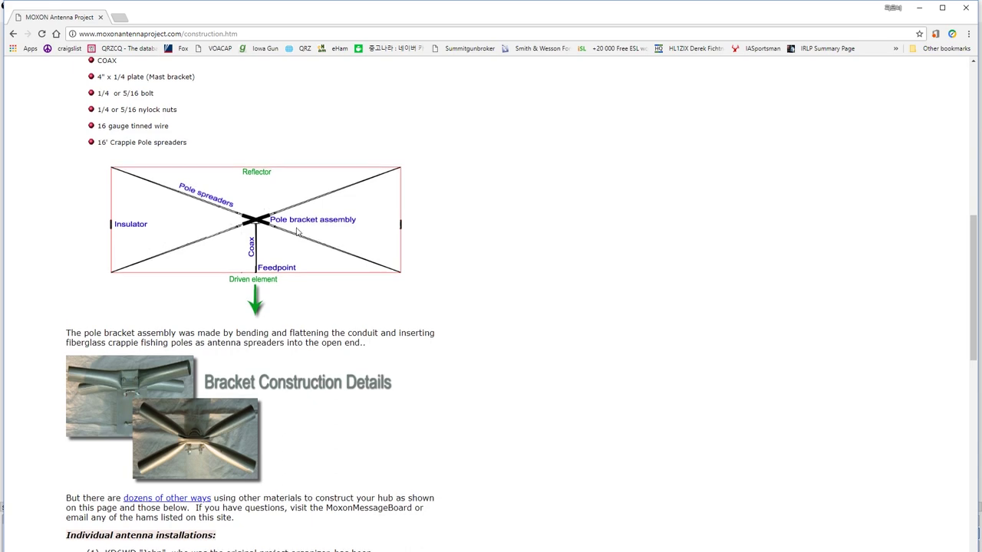
scroll(299, 232, "up", 3)
scroll(299, 232, "up", 2)
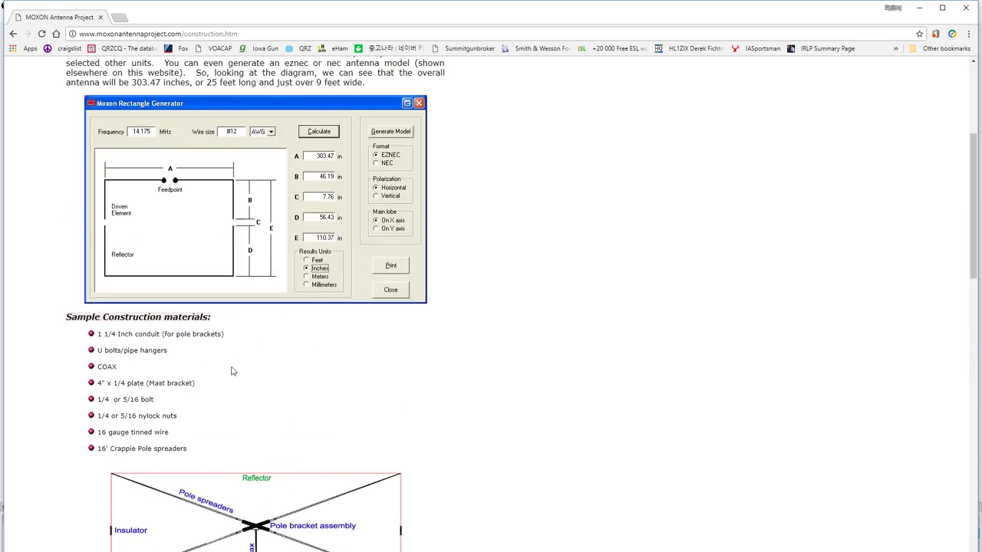
scroll(241, 389, "up", 5)
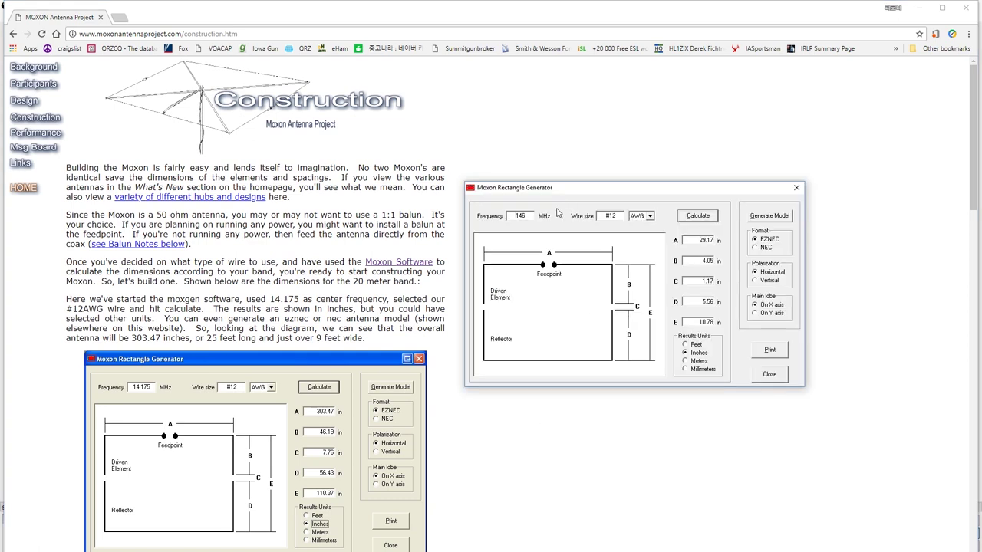
Calculate the Moxon rectangle for 14.2 MHz with #16 AWG wire in the Moxon Rectangle Generator, with results in feet.
left_click_drag(528, 216, 491, 205)
type("1")
left_click(698, 216)
left_click(695, 344)
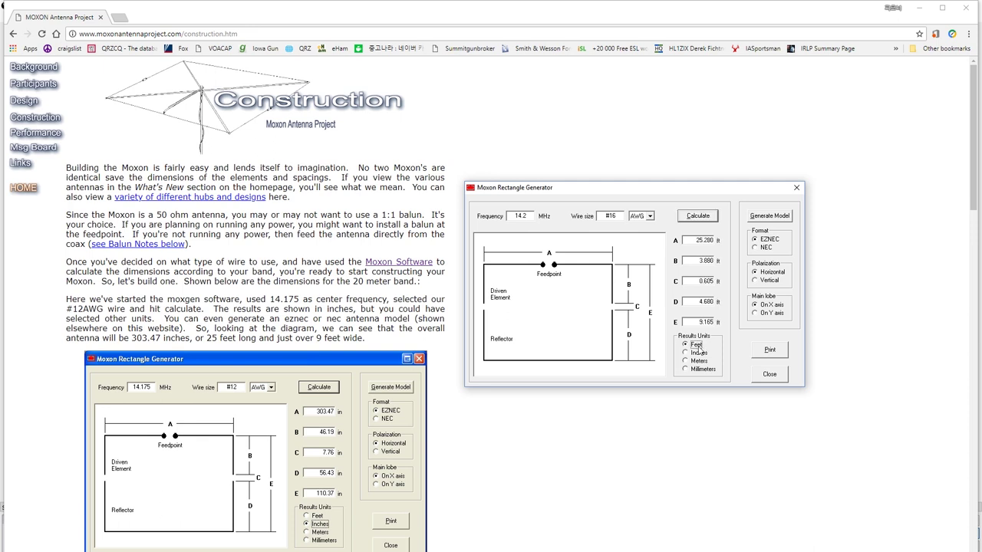
View the calculated dimensions in millimeters and in meters, and return the results units to feet.
left_click(701, 369)
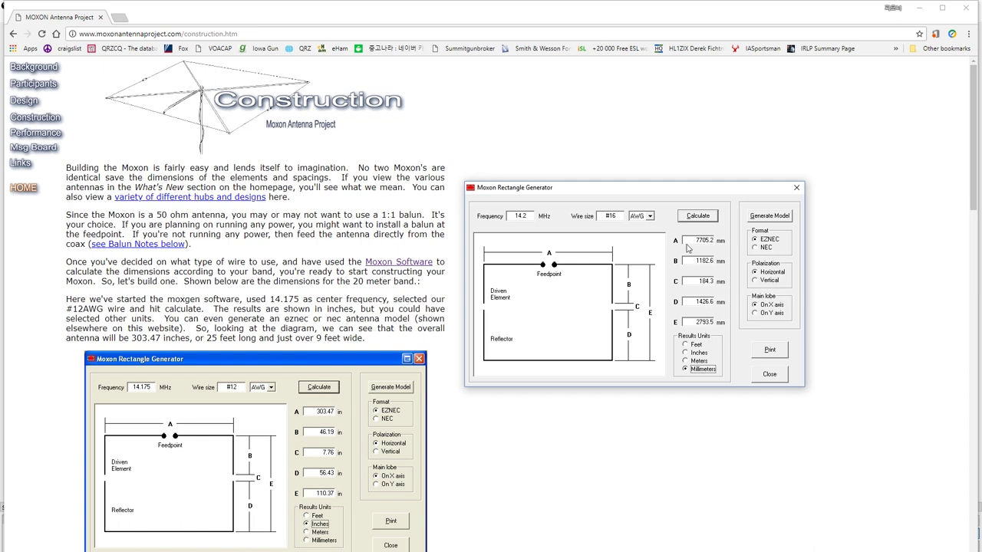
left_click(686, 361)
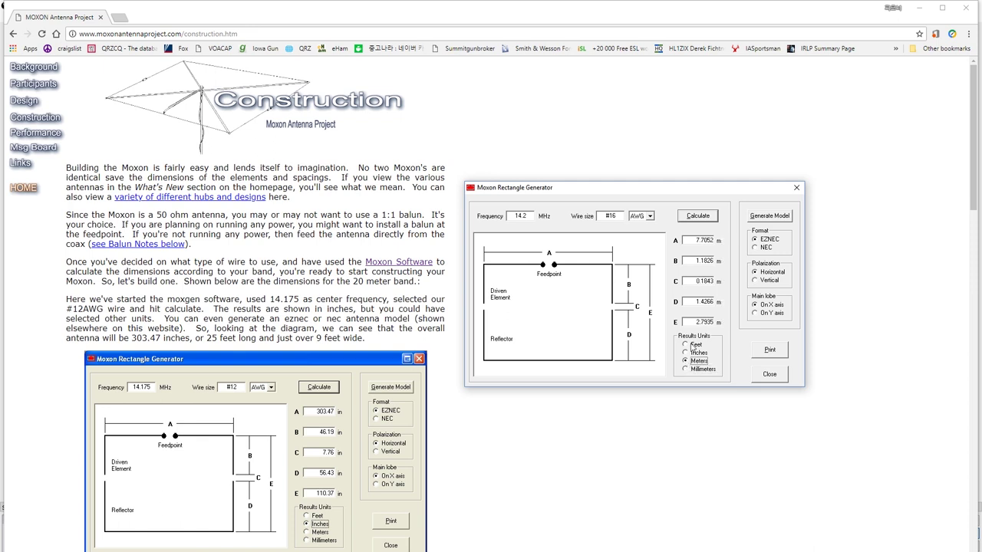
left_click(686, 345)
Switch to Calculator and total the driven element's wire length as 25.28 + 3.88 + 3.88.
key("alt+Tab")
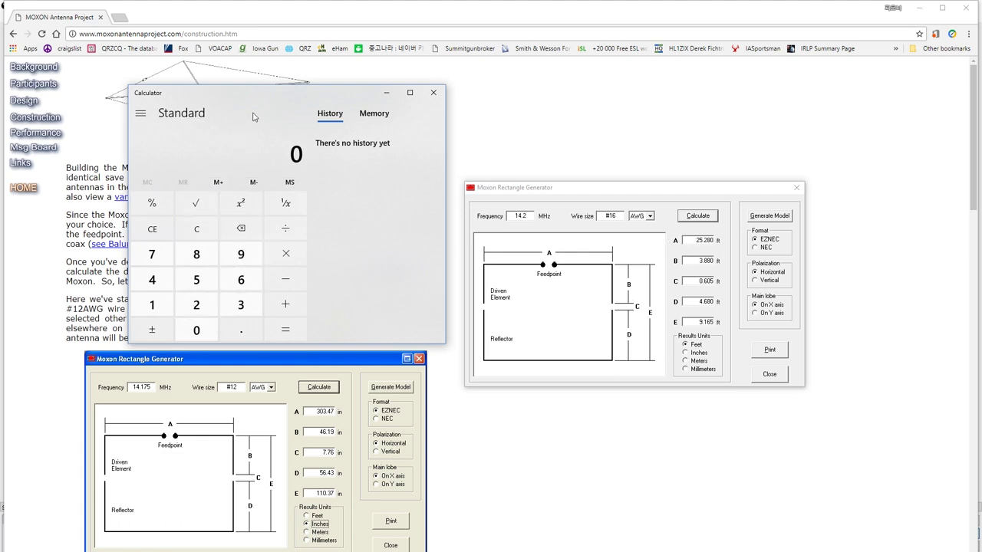
type("25.28")
type("3.88")
key("plus")
type("3.88")
key("Return")
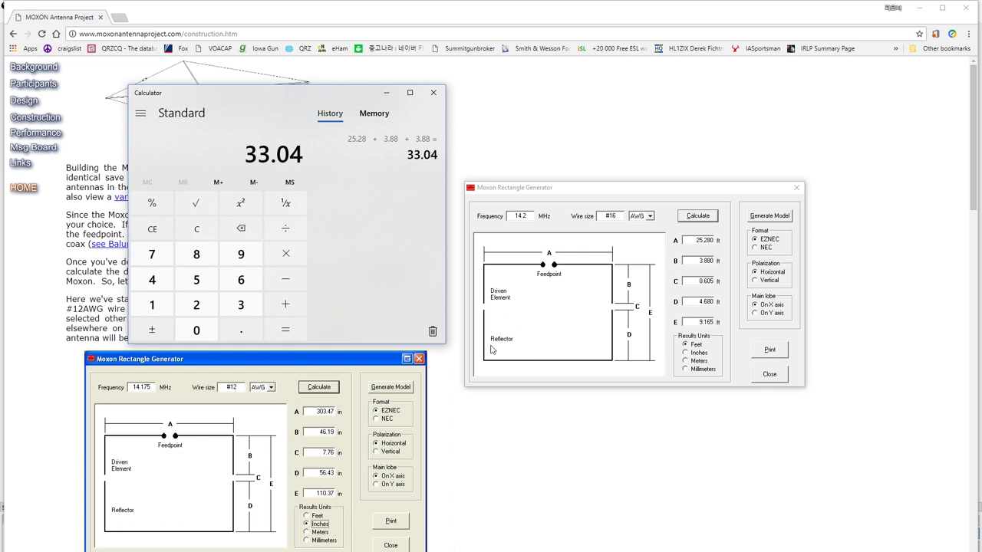
Clear the calculation and total the reflector's wire length as 25.28 + 4.68 + 4.68.
left_click(196, 228)
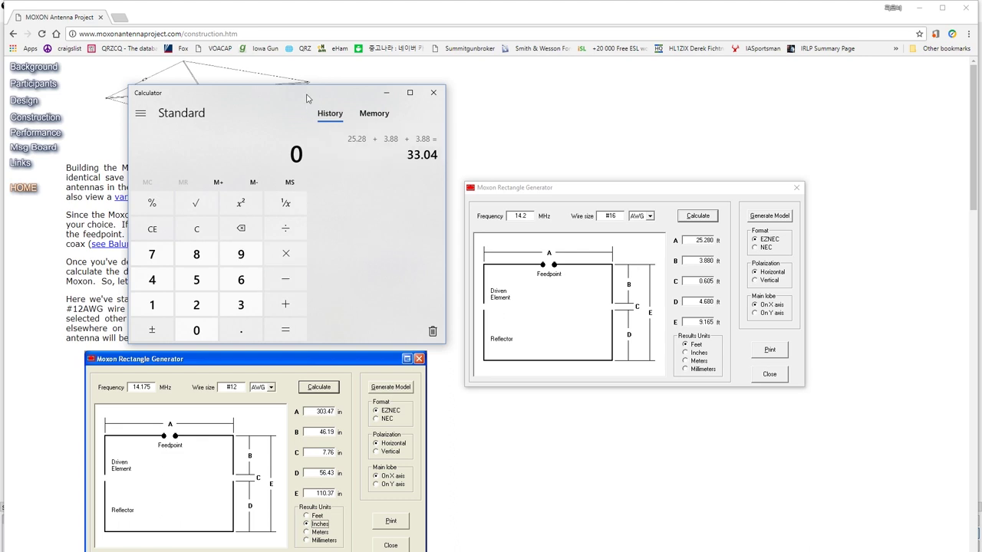
type("25.28")
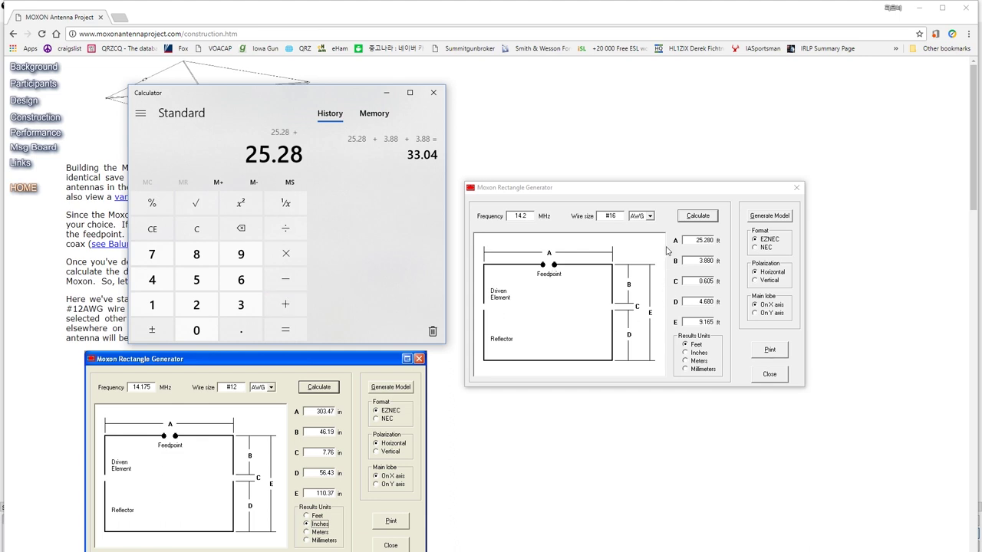
type("4.68 + ")
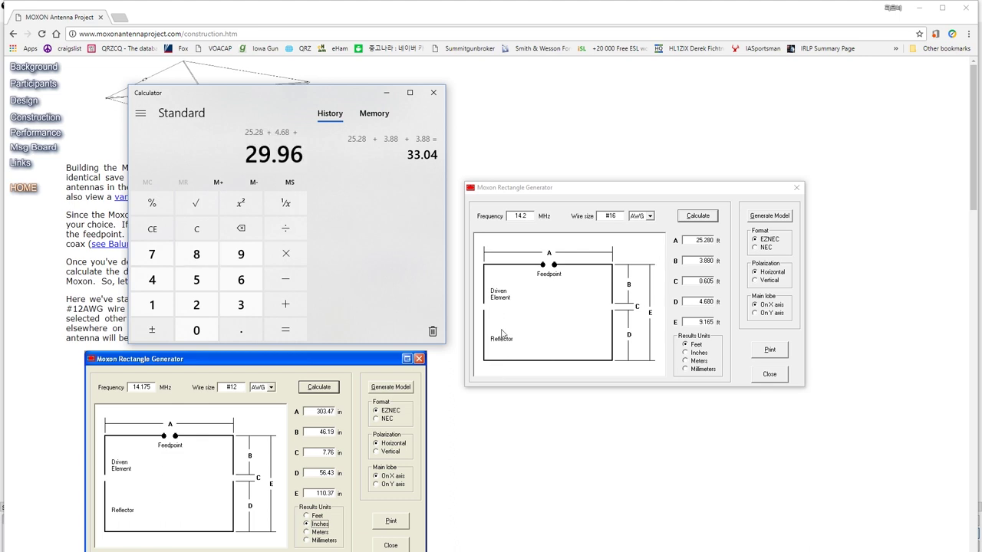
type("4.68")
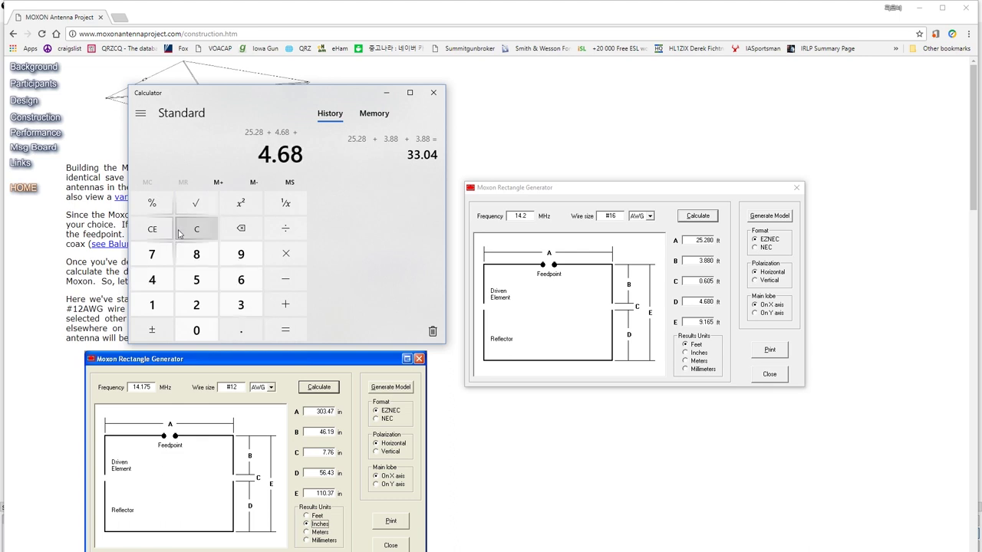
key("Return")
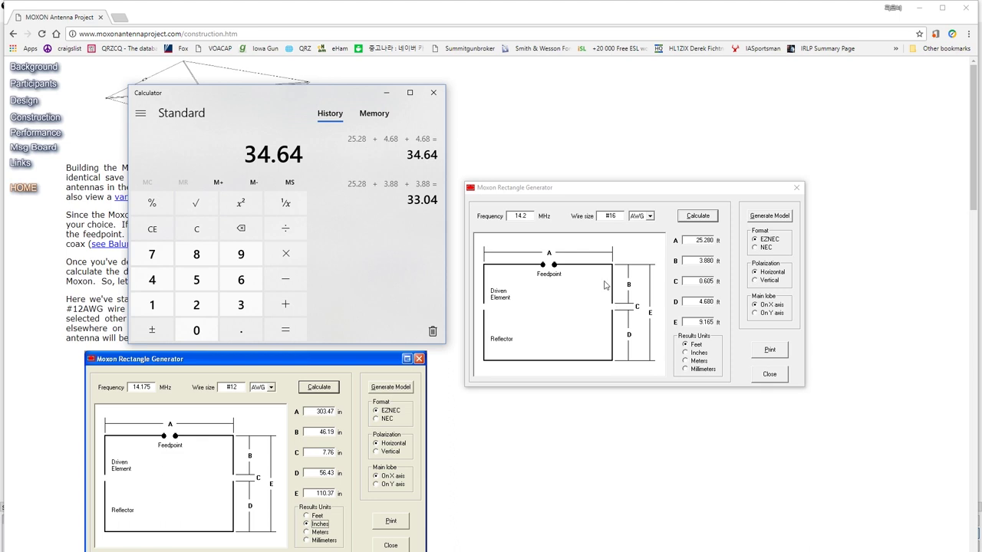
Bring up the thick-insulation wire image in Photos and recalculate the Moxon rectangle for 14.910 MHz.
left_click(277, 530)
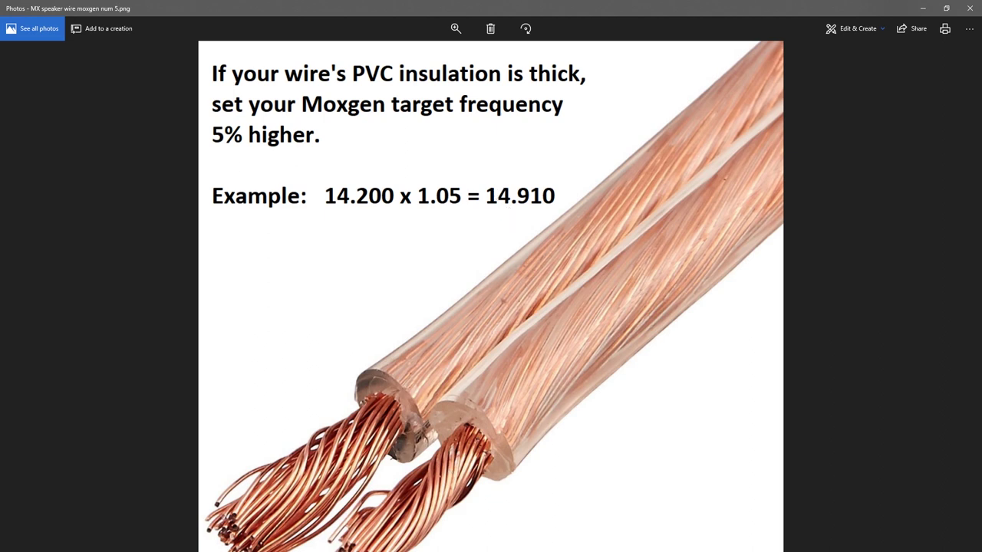
left_click_drag(598, 194, 687, 322)
left_click_drag(620, 349, 610, 347)
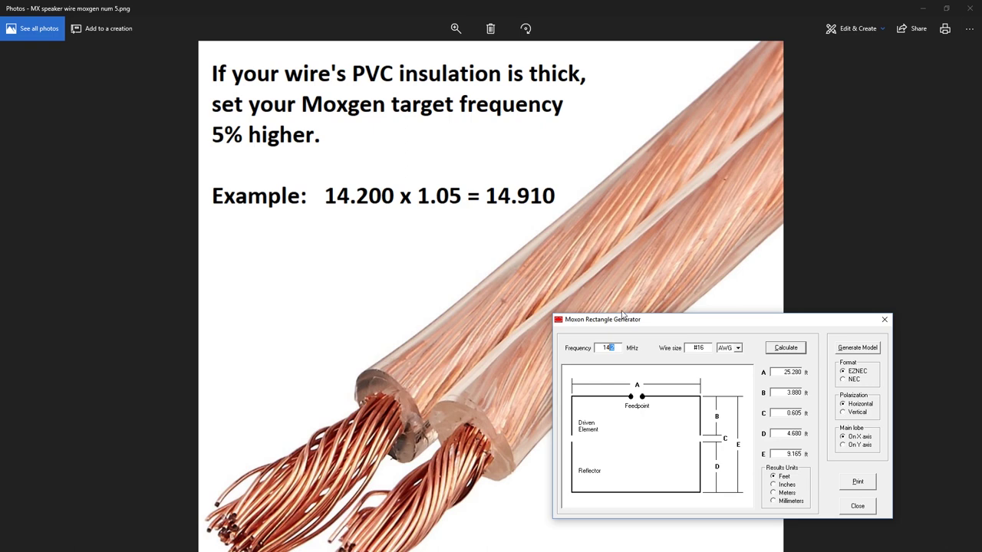
key("BackSpace")
type(".910")
left_click(791, 350)
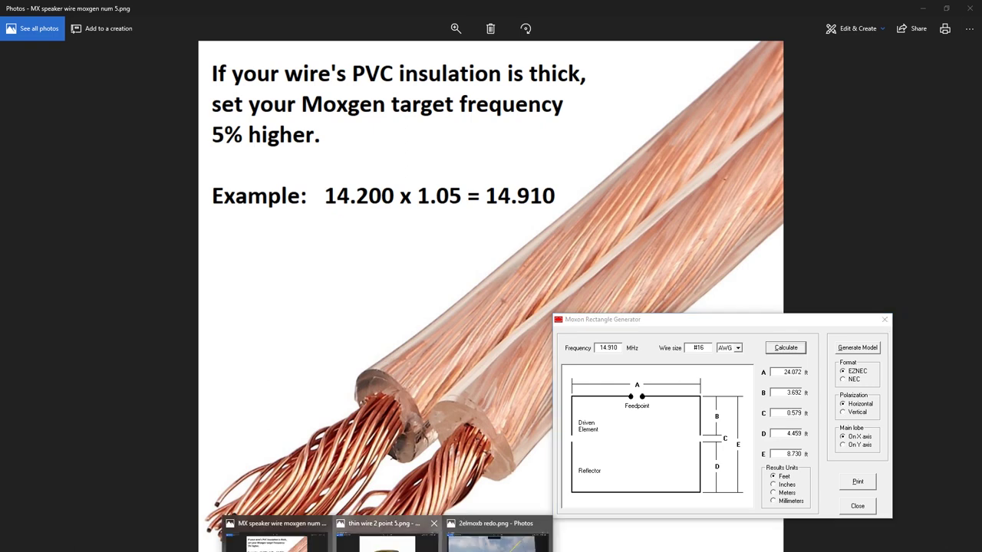
Bring up the thin-insulation wire image, recalculate the Moxon rectangle for 14.555 MHz, and move the generator clear of the image's text.
left_click(387, 537)
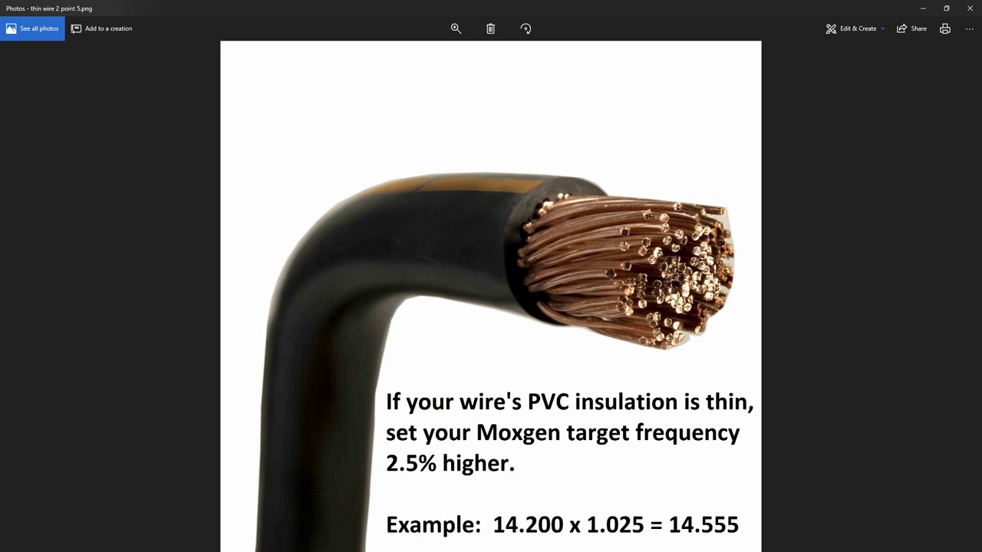
key("alt+Tab")
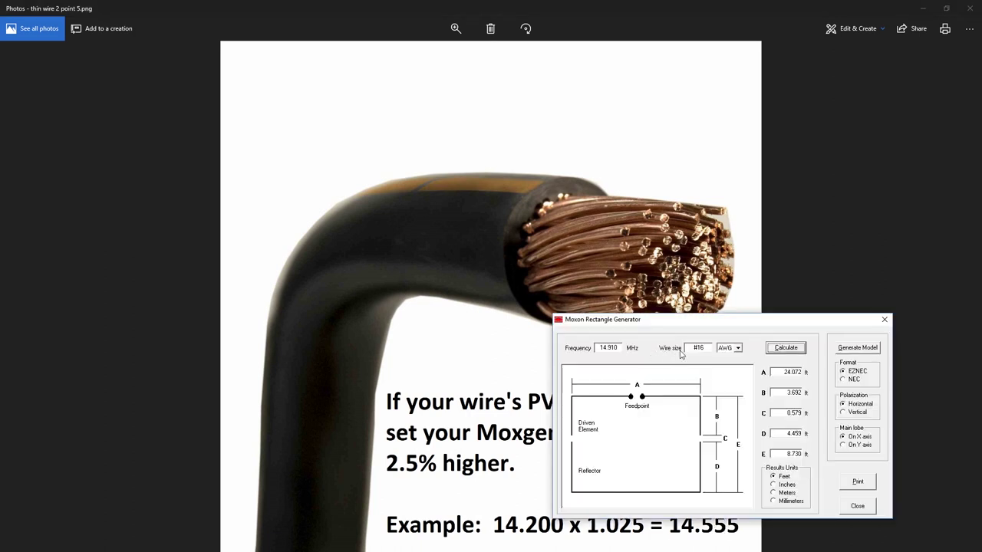
double_click(611, 347)
type("14.555")
left_click(778, 352)
left_click_drag(720, 319, 725, 81)
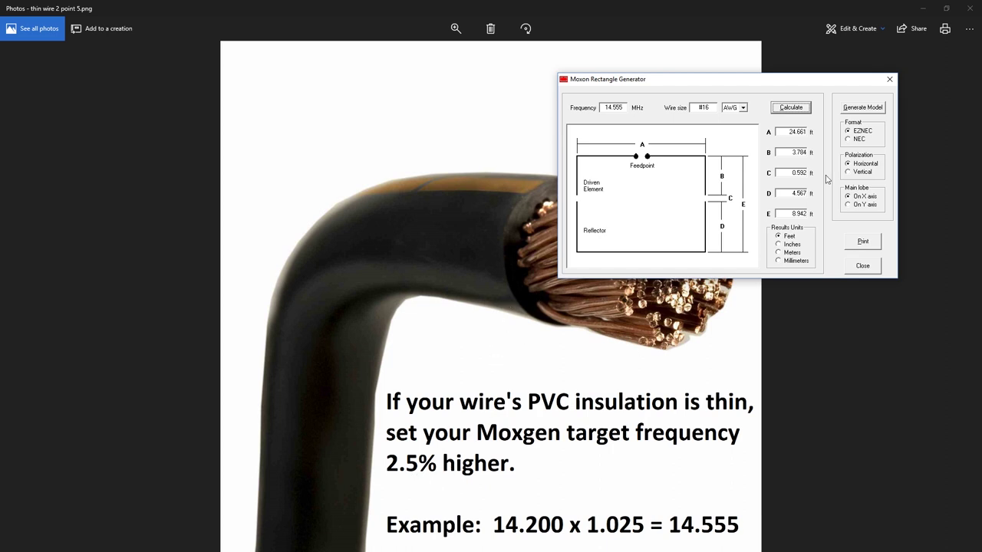
Close the Moxon Rectangle Generator and switch to the antenna photo 2elmoxb.jpg in IrfanView.
left_click(855, 271)
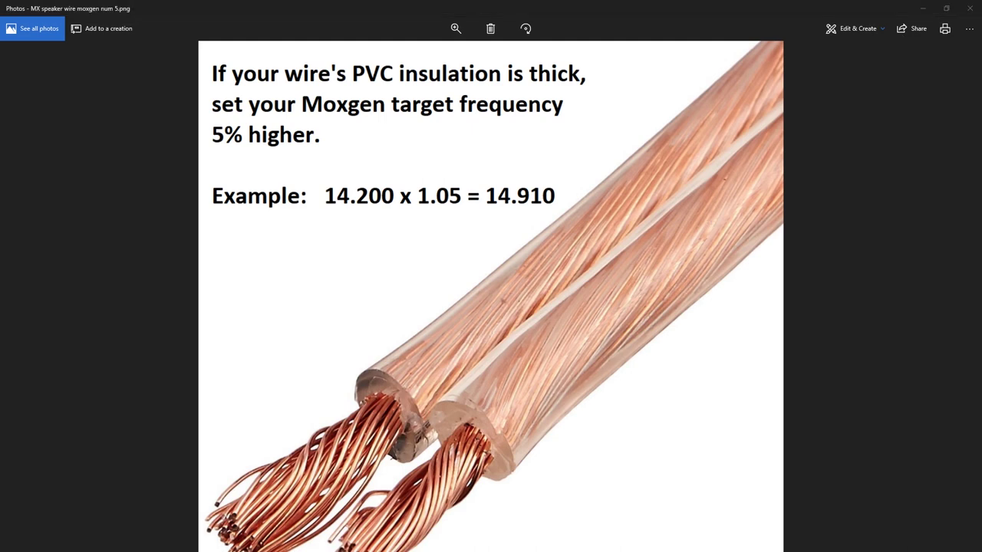
mouse_move(388, 551)
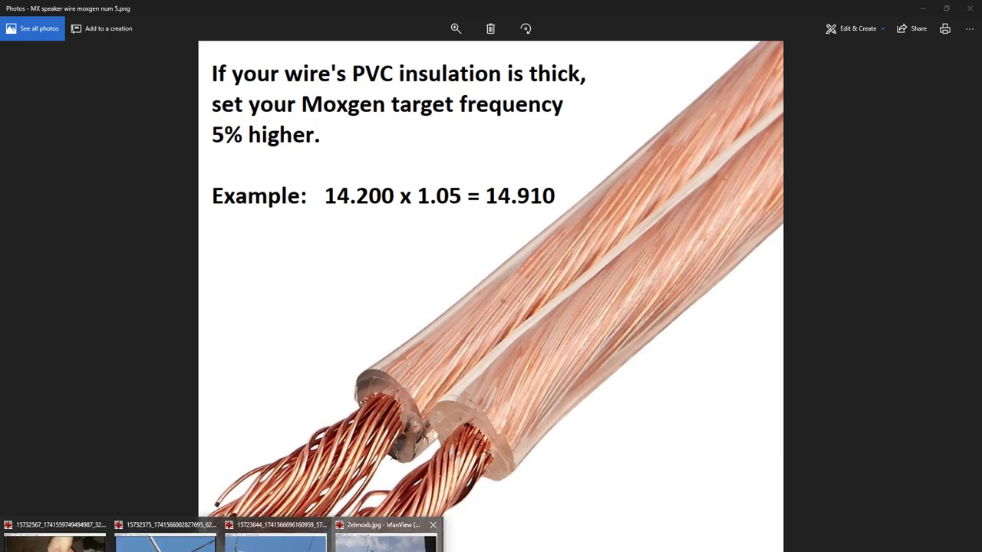
left_click(383, 546)
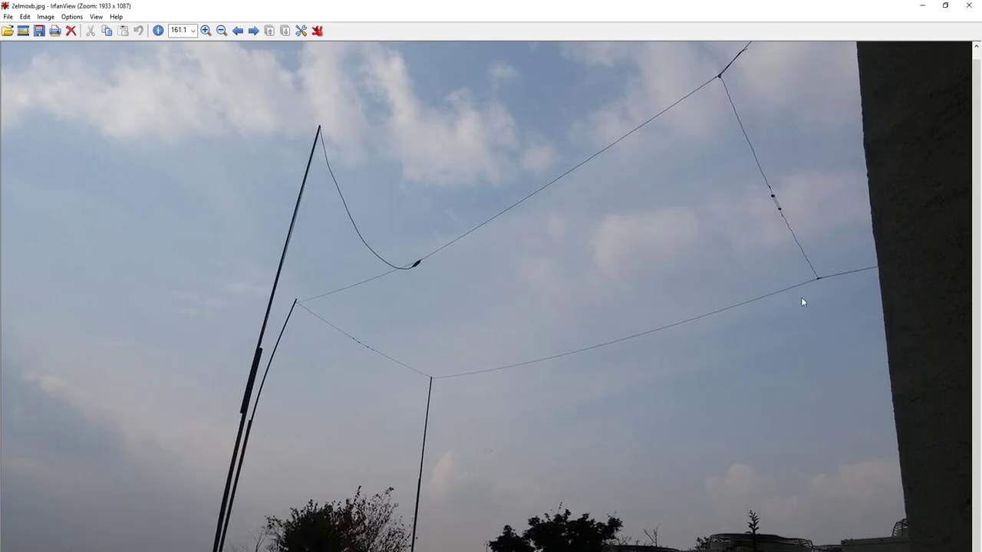